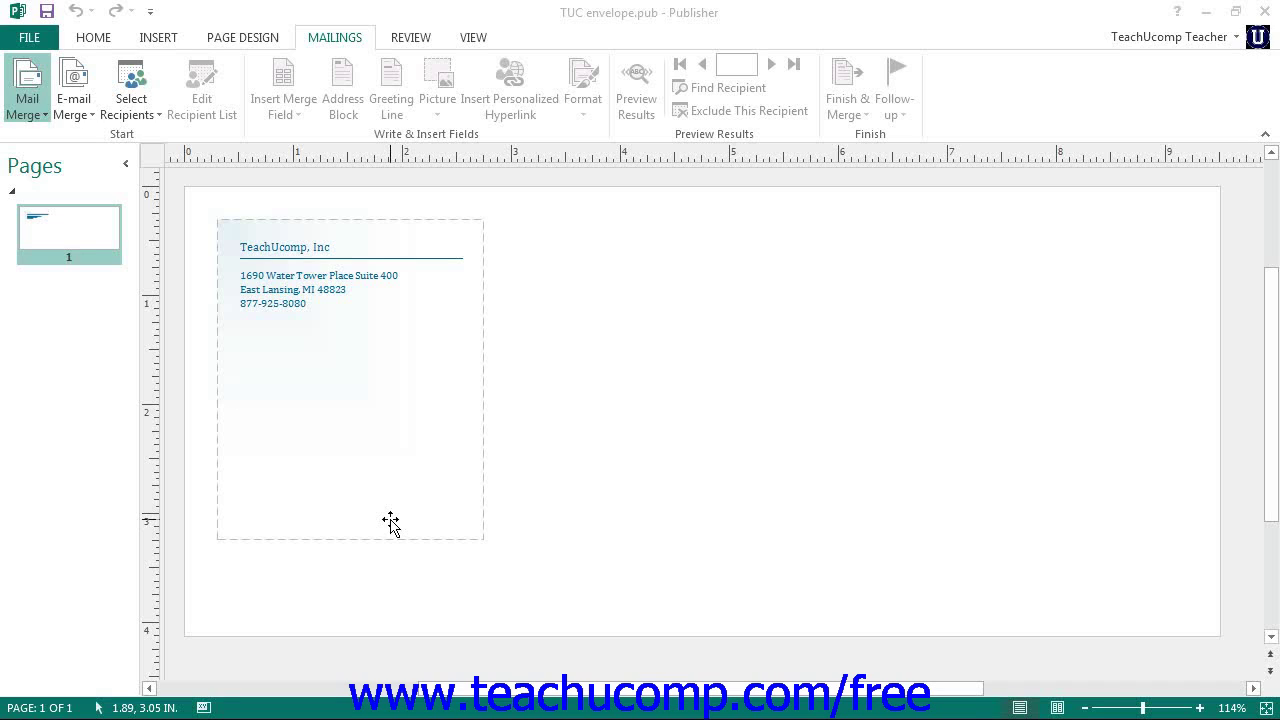
Launch the Step-by-Step Mail Merge Wizard from the Mailings tab's Mail Merge menu.
{"action": "left_click", "coordinate": [342, 40]}
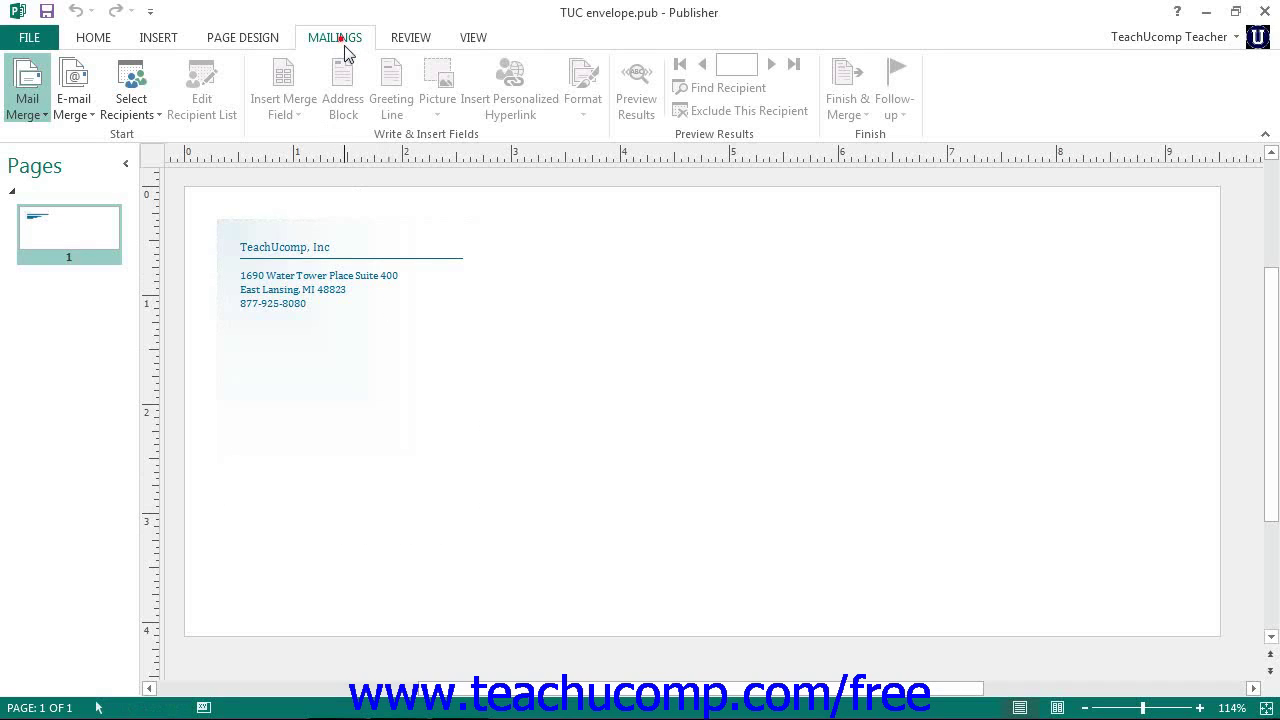
{"action": "left_click", "coordinate": [27, 112]}
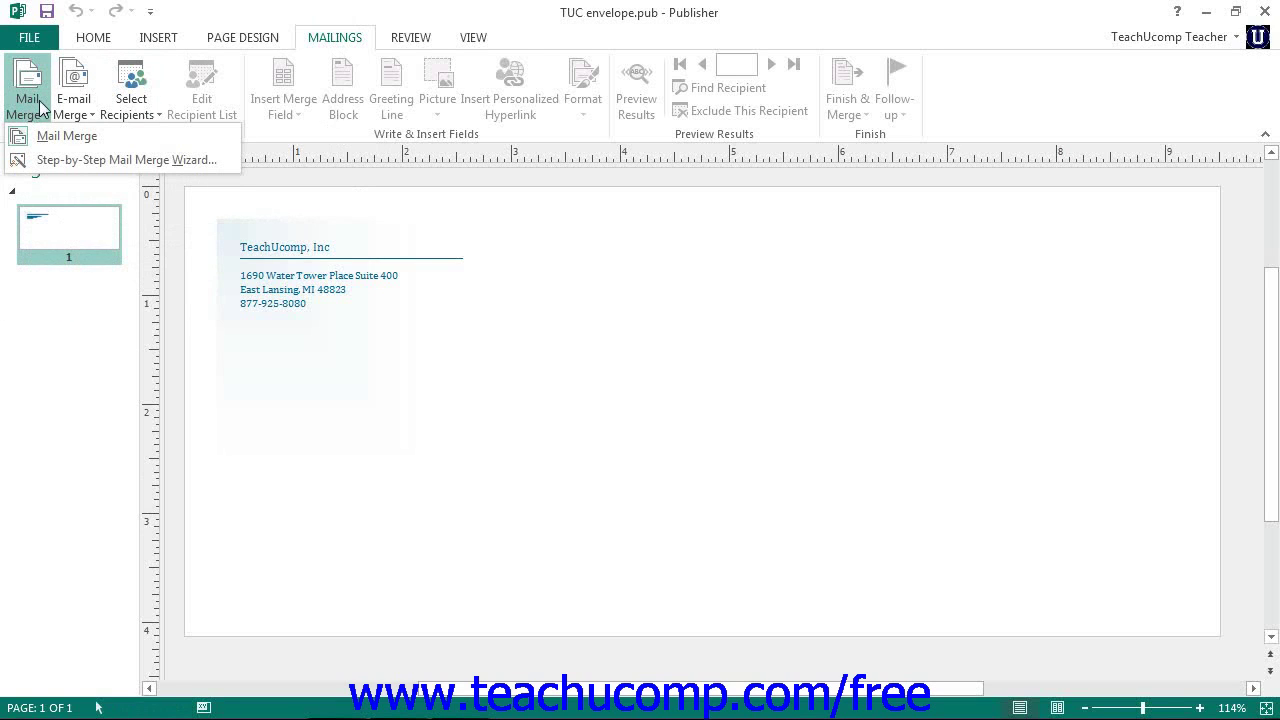
{"action": "left_click", "coordinate": [87, 162]}
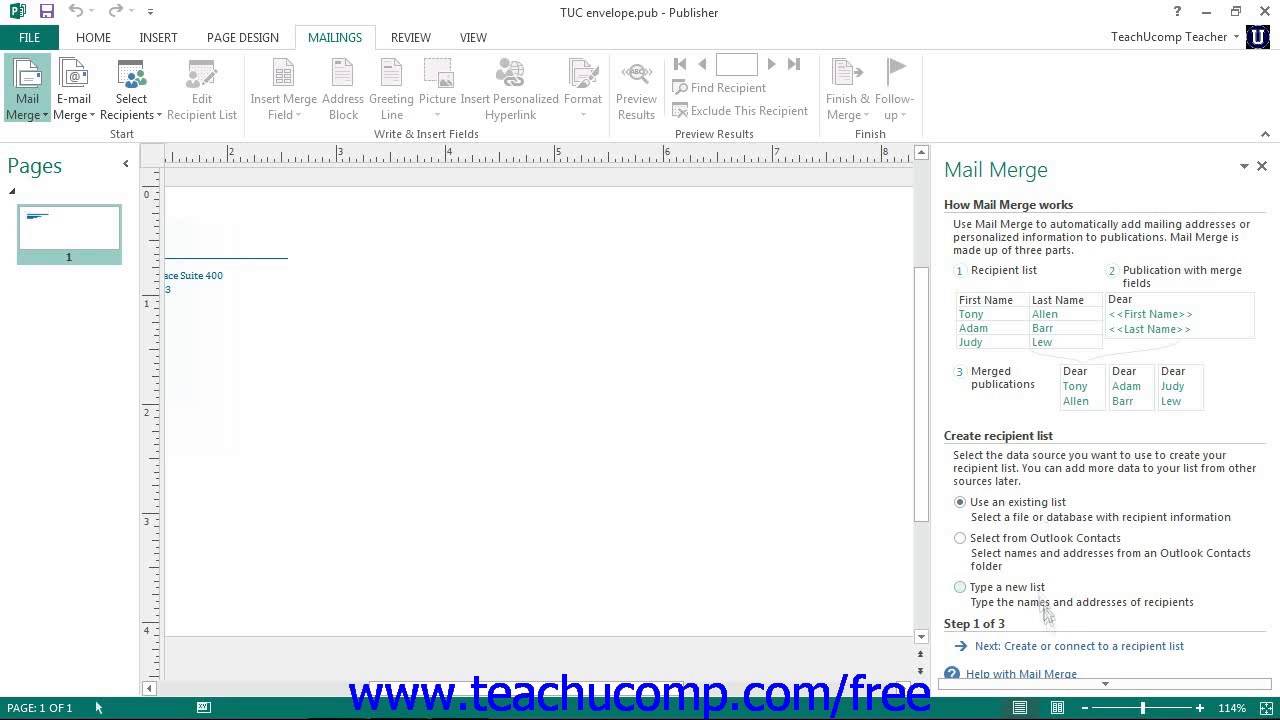
Keep 'Use an existing list' and continue to choosing the recipient data source.
{"action": "left_click", "coordinate": [1060, 648]}
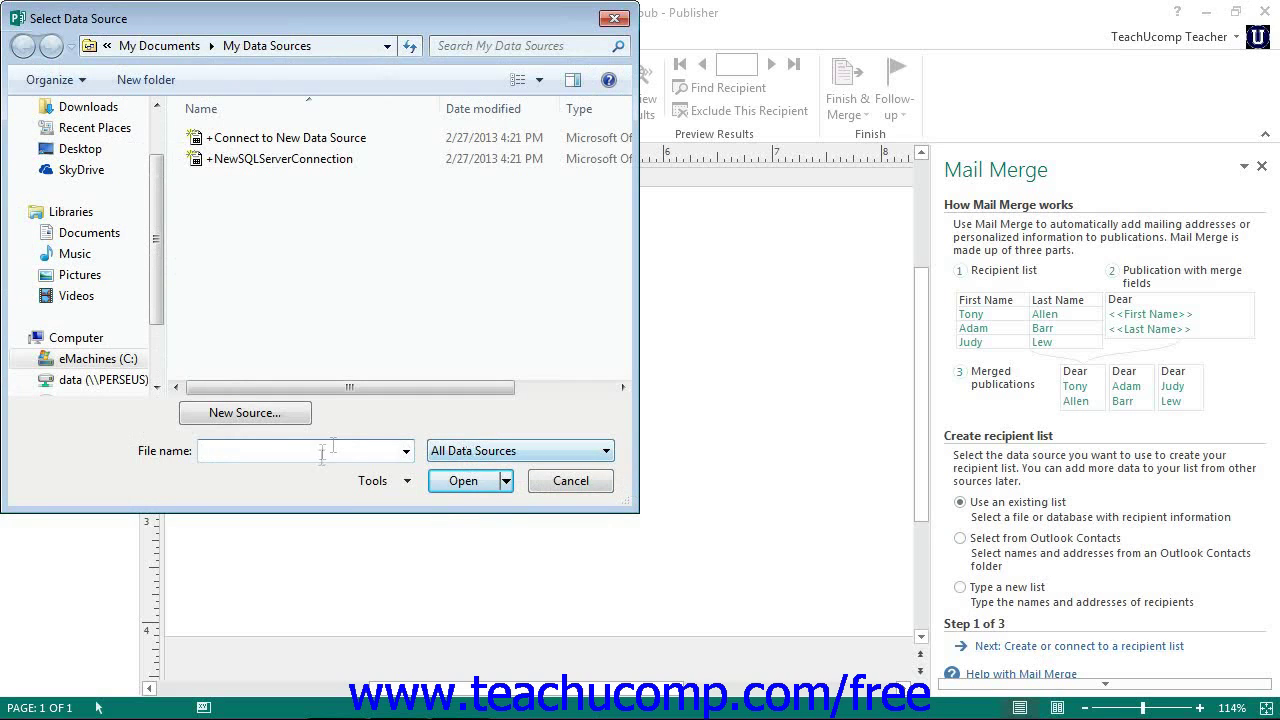
Open Customer List.xlsx from the Desktop as the recipient list.
{"action": "left_click", "coordinate": [105, 156]}
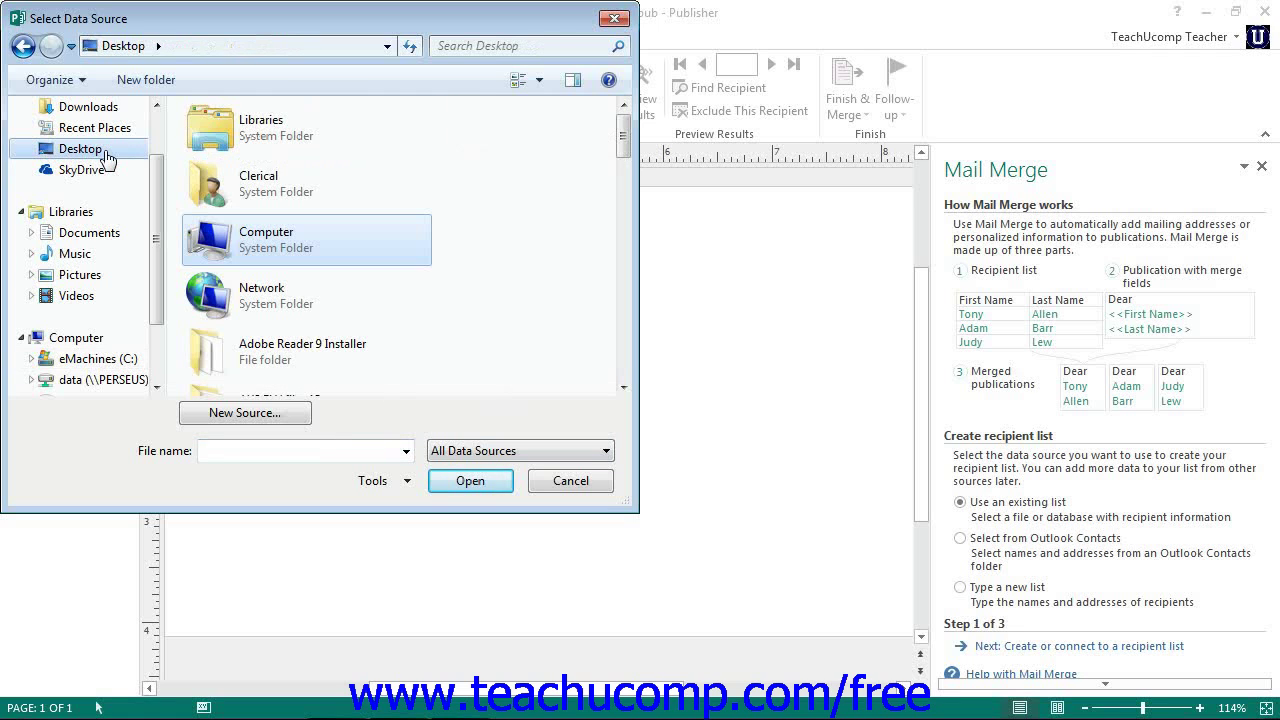
{"action": "left_click_drag", "start_coordinate": [629, 131], "coordinate": [619, 338]}
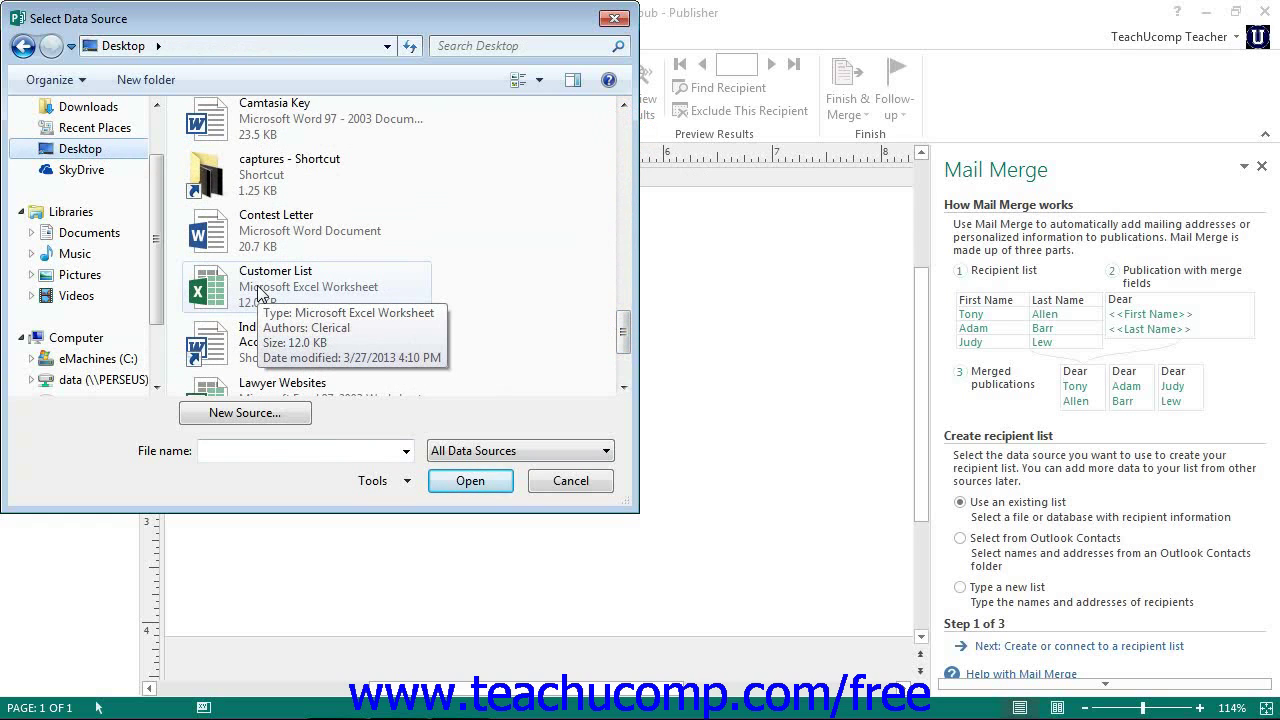
{"action": "left_click_drag", "start_coordinate": [258, 292], "coordinate": [662, 410]}
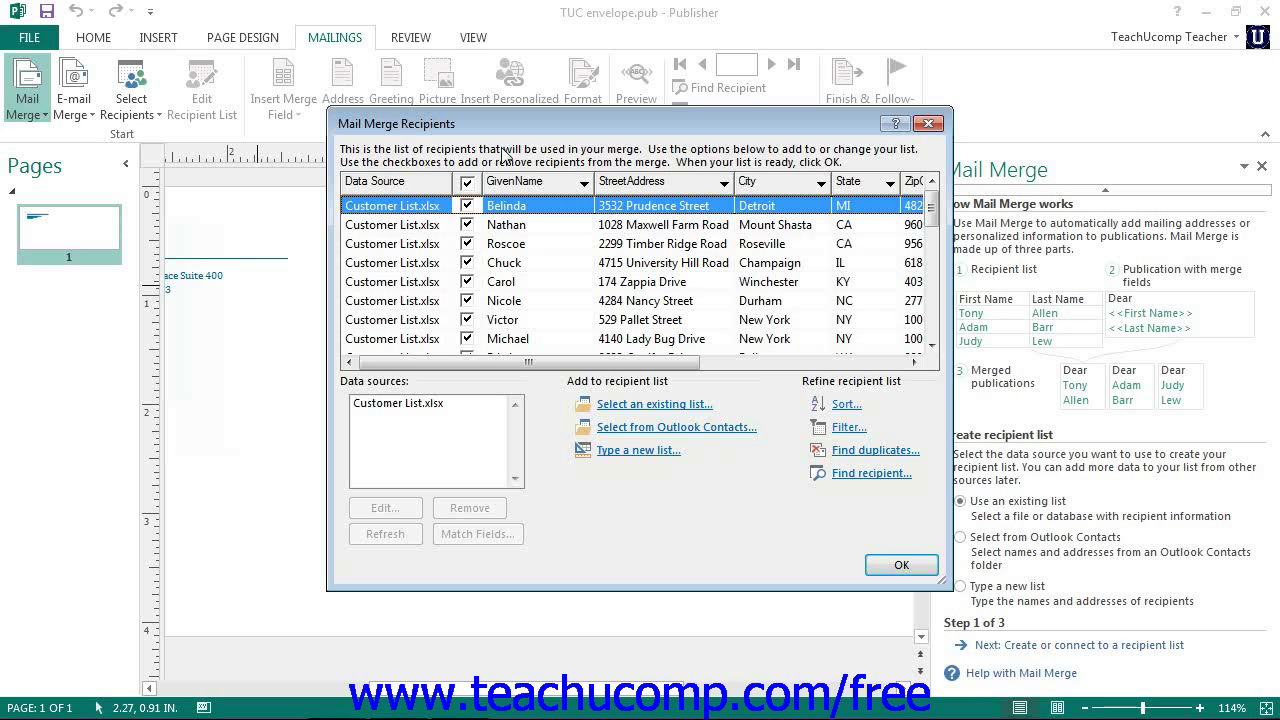
Accept all customer recipients and go back to the recipient list step.
{"action": "left_click", "coordinate": [922, 565]}
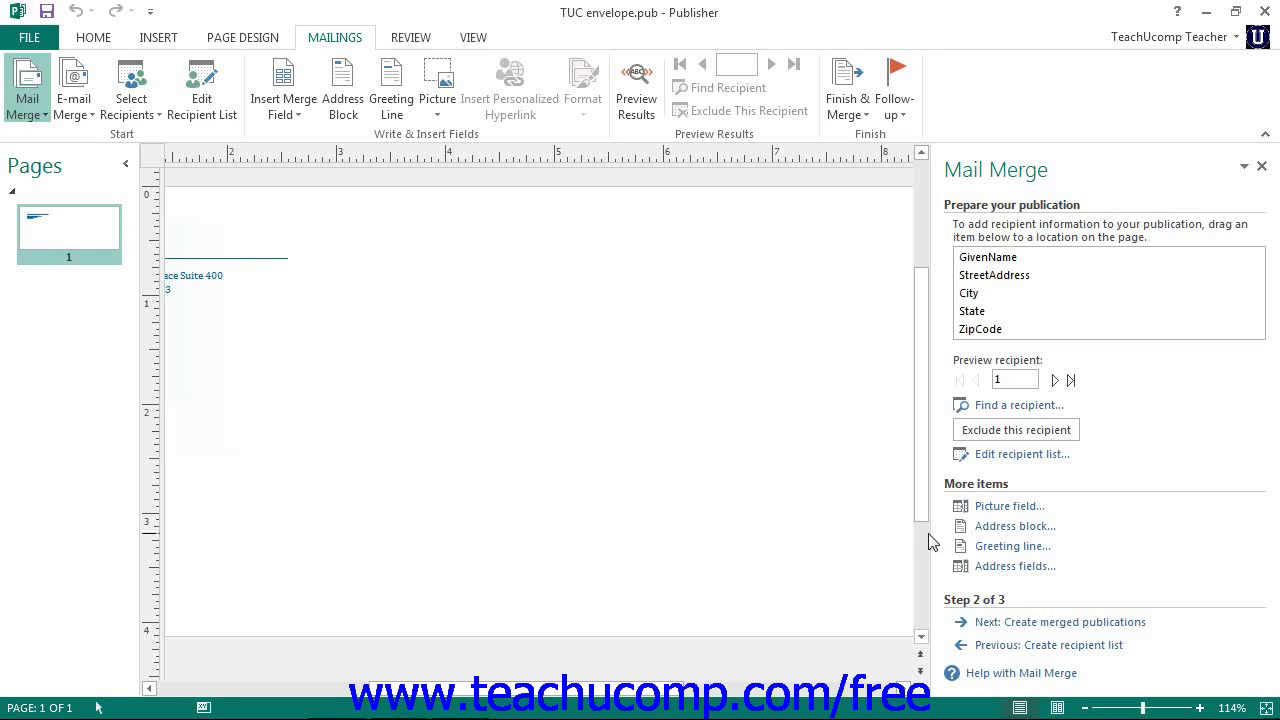
{"action": "left_click", "coordinate": [1030, 645]}
Open the Mail Merge Recipients dialog to review the customer entries.
{"action": "left_click", "coordinate": [1020, 594]}
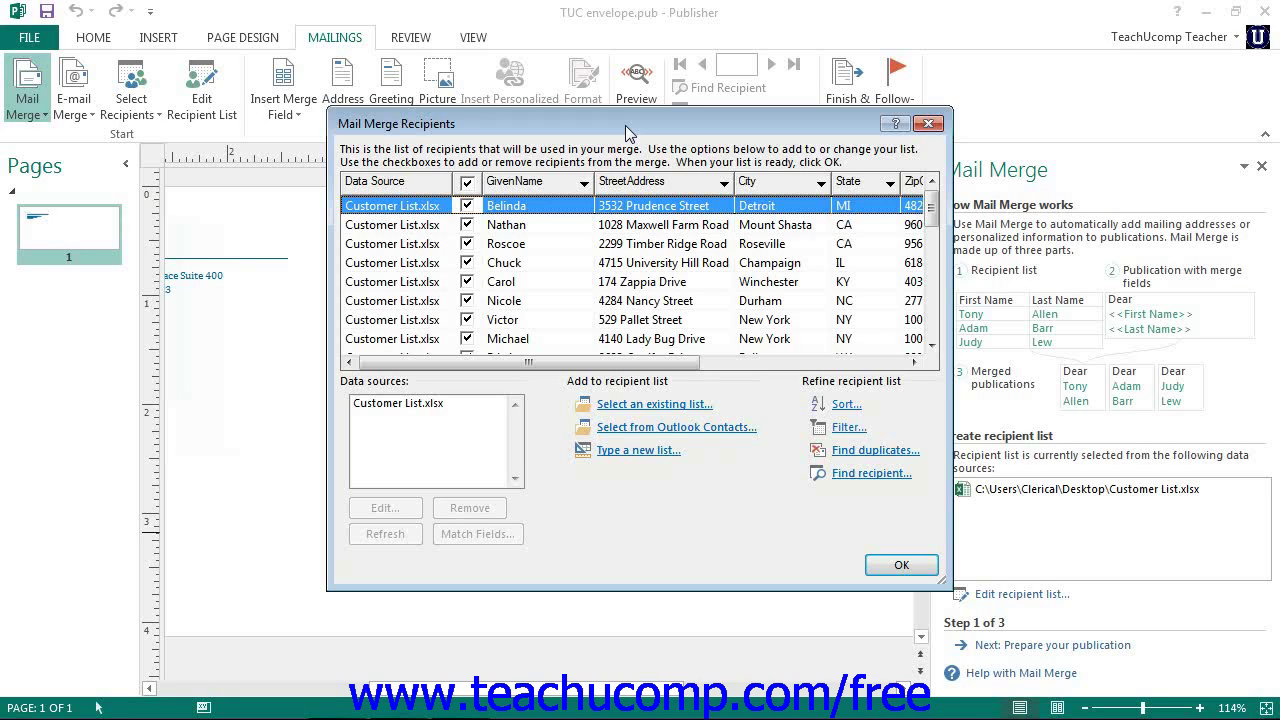
Cancel the New Address List and close Mail Merge Recipients, keeping Customer List.xlsx.
{"action": "left_click", "coordinate": [662, 452]}
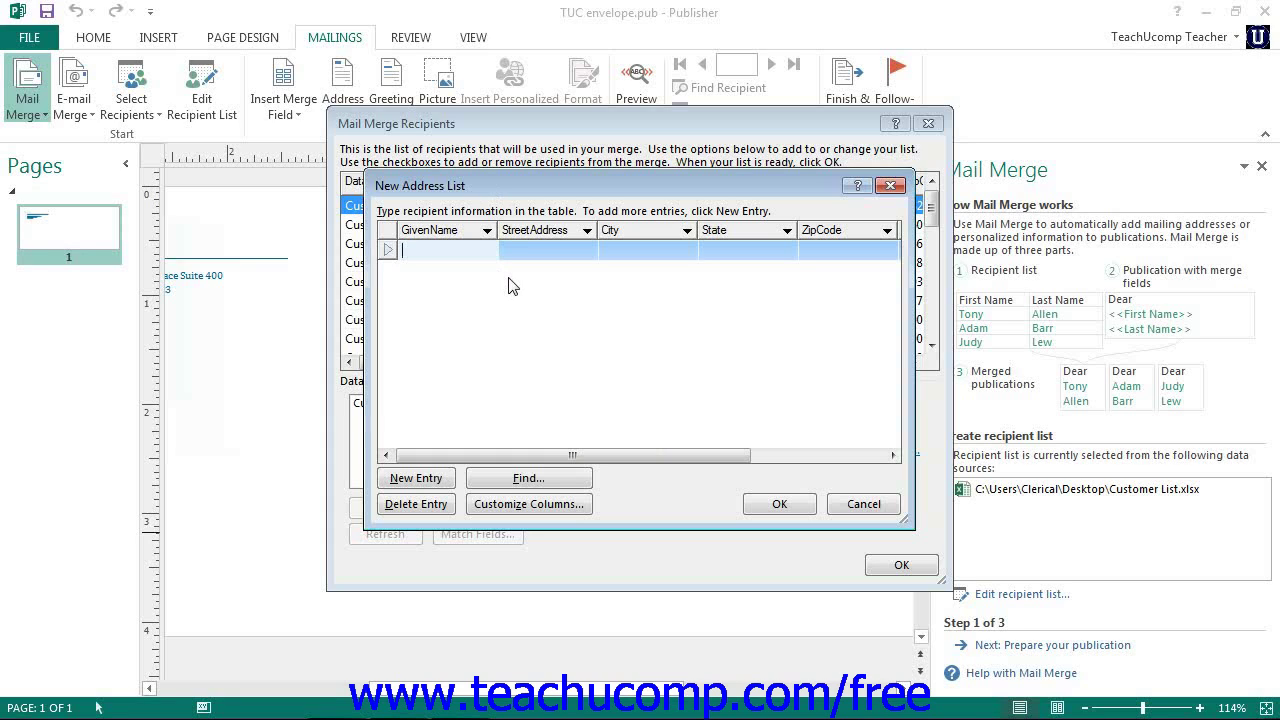
{"action": "left_click", "coordinate": [889, 185]}
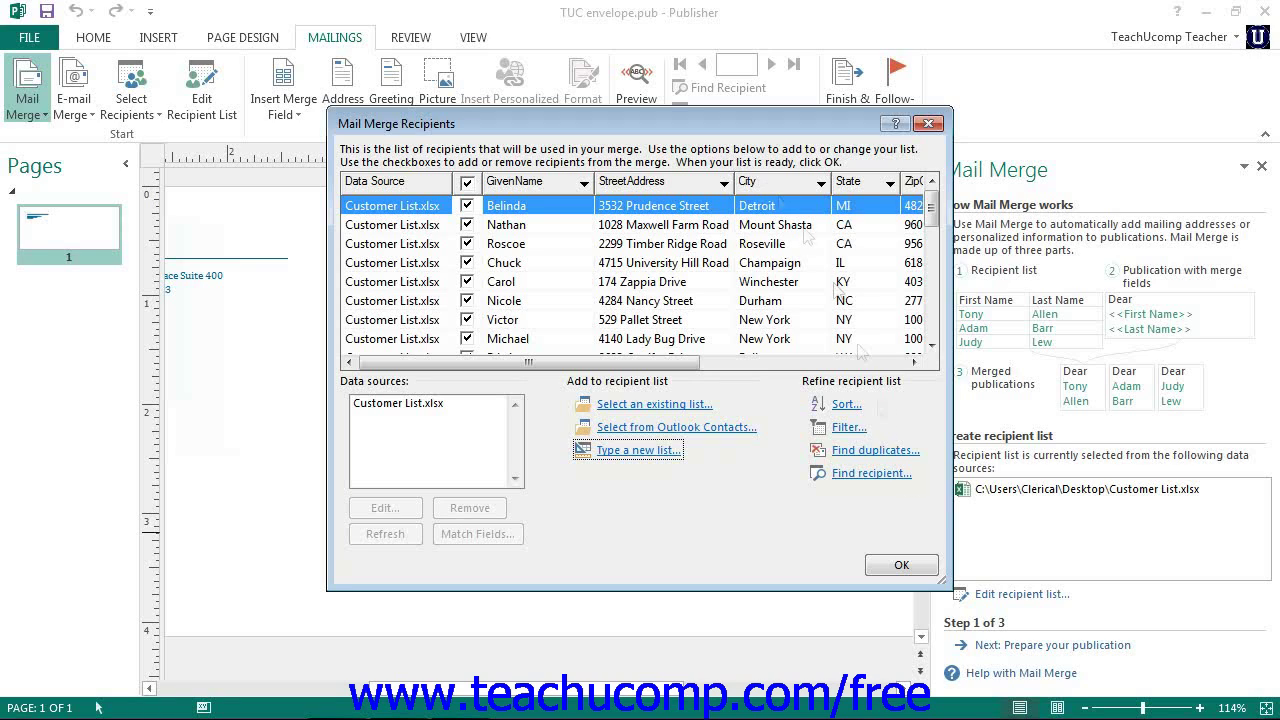
{"action": "left_click", "coordinate": [922, 568]}
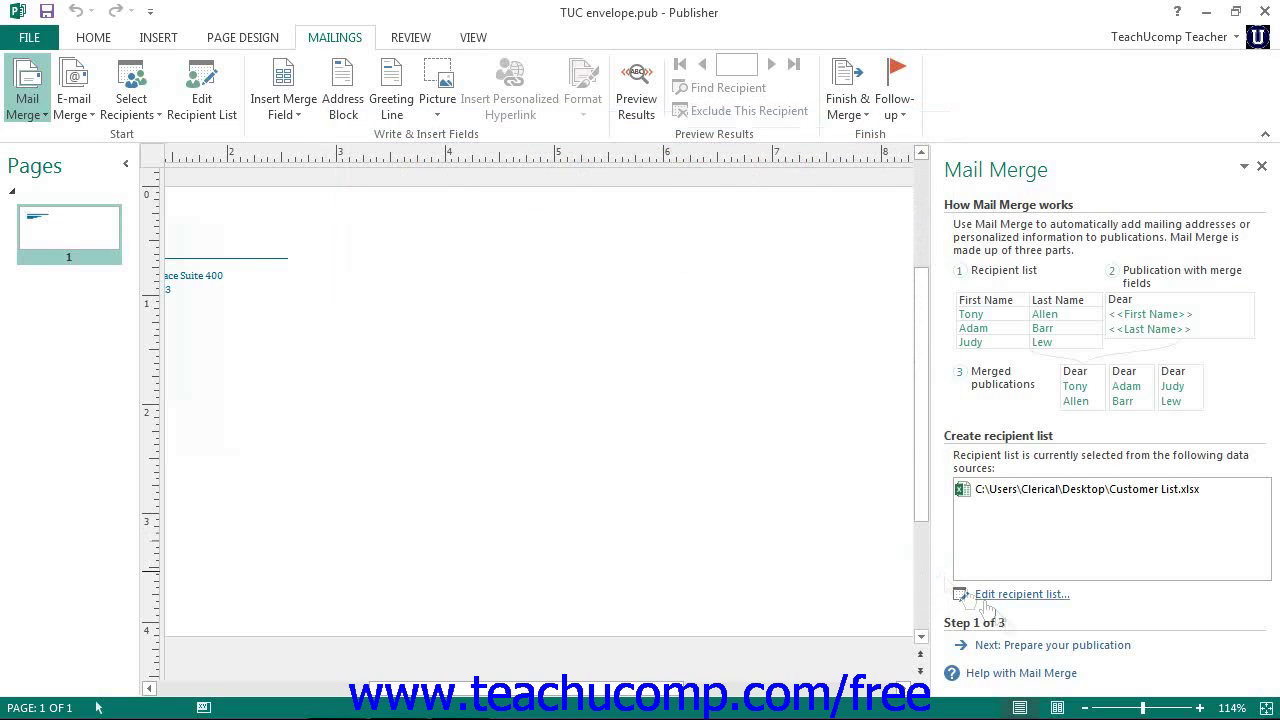
Insert GivenName, StreetAddress, City, State and ZipCode merge fields into the envelope's address box.
{"action": "left_click", "coordinate": [1018, 646]}
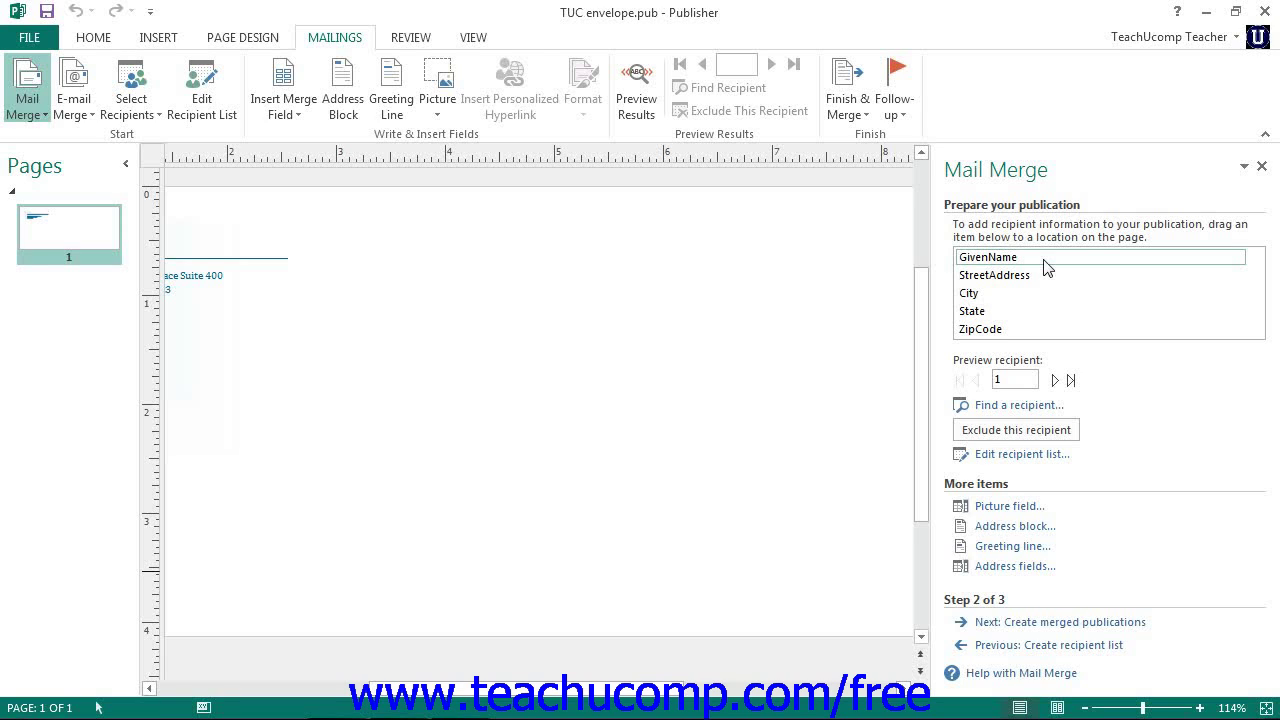
{"action": "left_click_drag", "start_coordinate": [1044, 260], "coordinate": [468, 392]}
{"action": "left_click", "coordinate": [994, 276]}
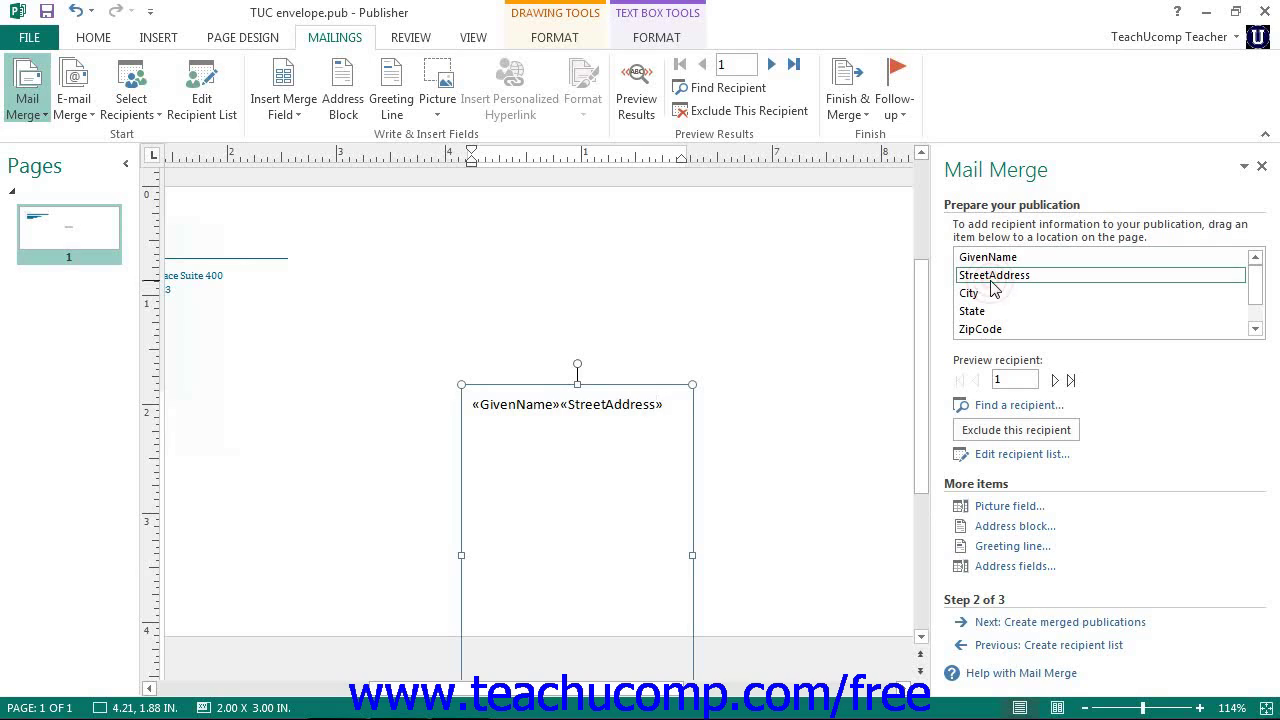
{"action": "left_click", "coordinate": [996, 294]}
{"action": "left_click", "coordinate": [996, 311]}
{"action": "left_click", "coordinate": [996, 329]}
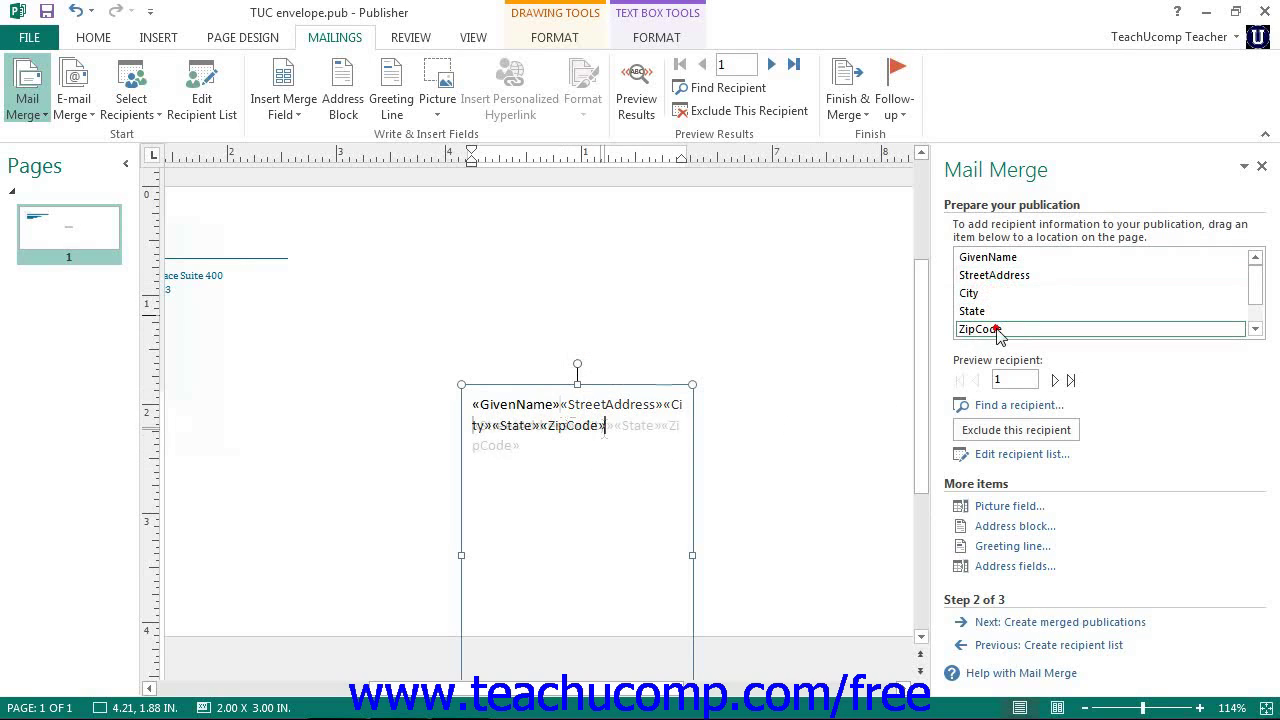
{"action": "left_click_drag", "start_coordinate": [996, 333], "coordinate": [711, 443]}
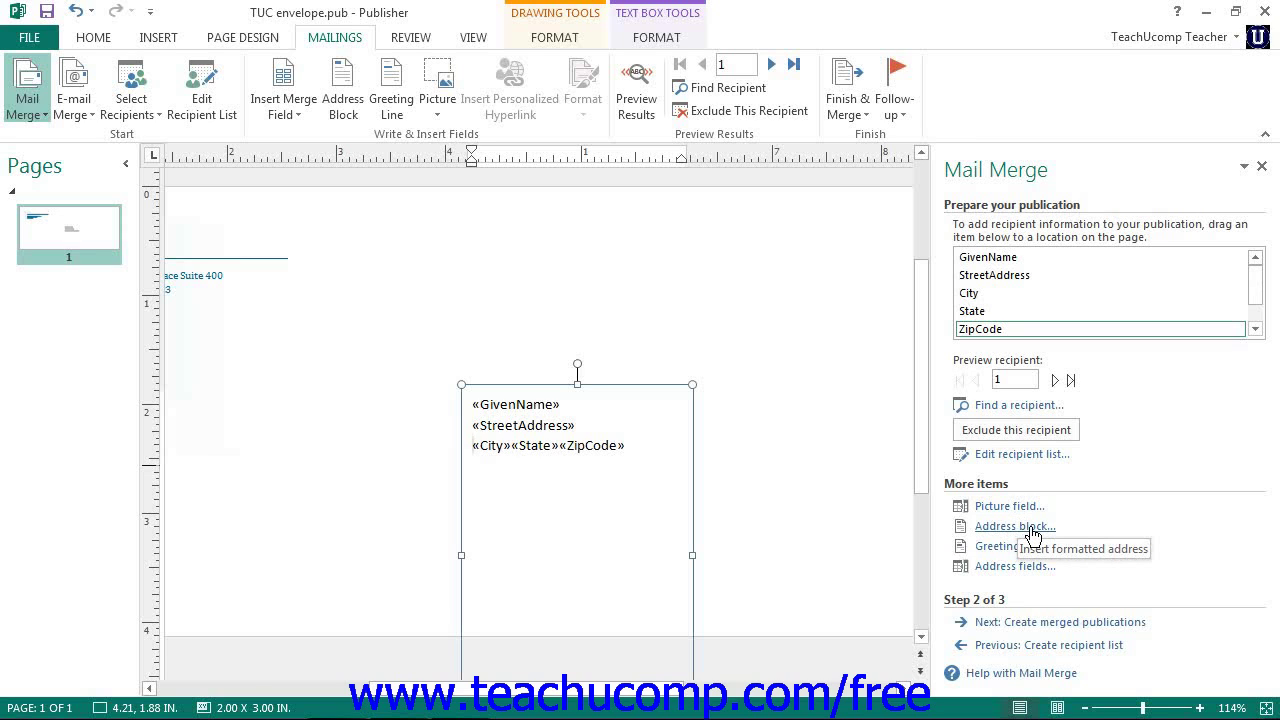
{"action": "left_click", "coordinate": [1032, 536]}
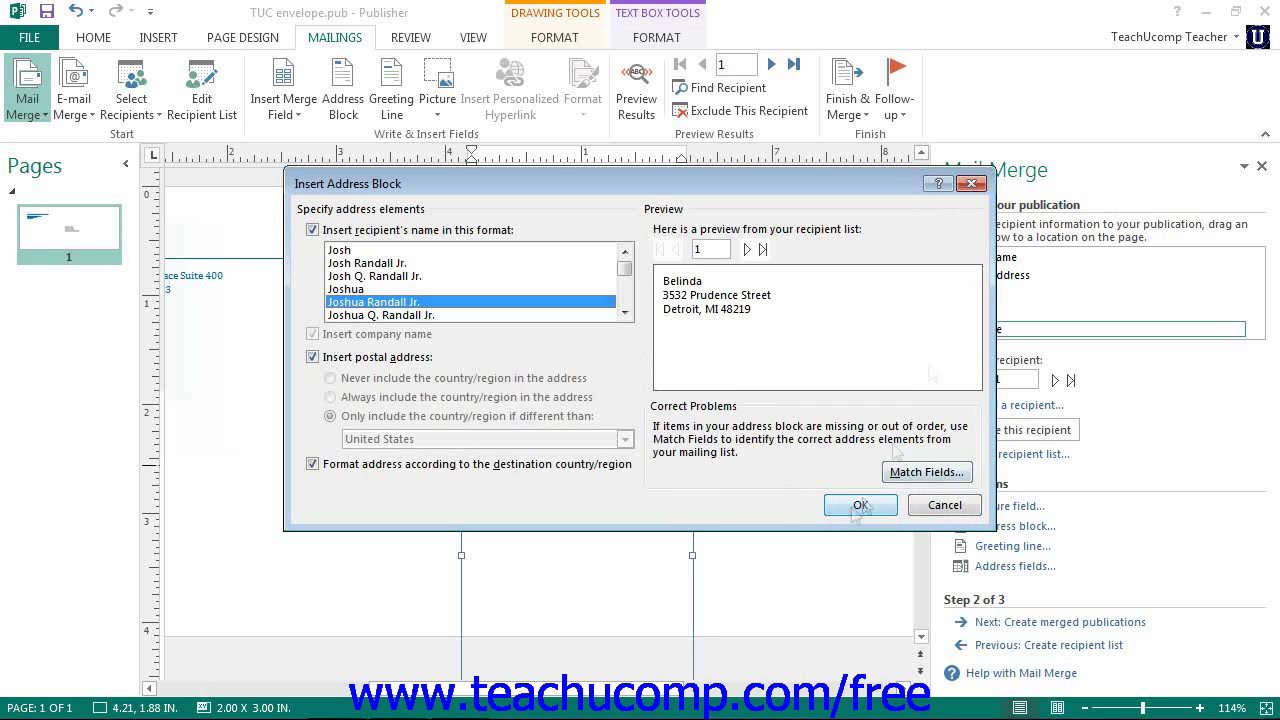
{"action": "left_click", "coordinate": [971, 185]}
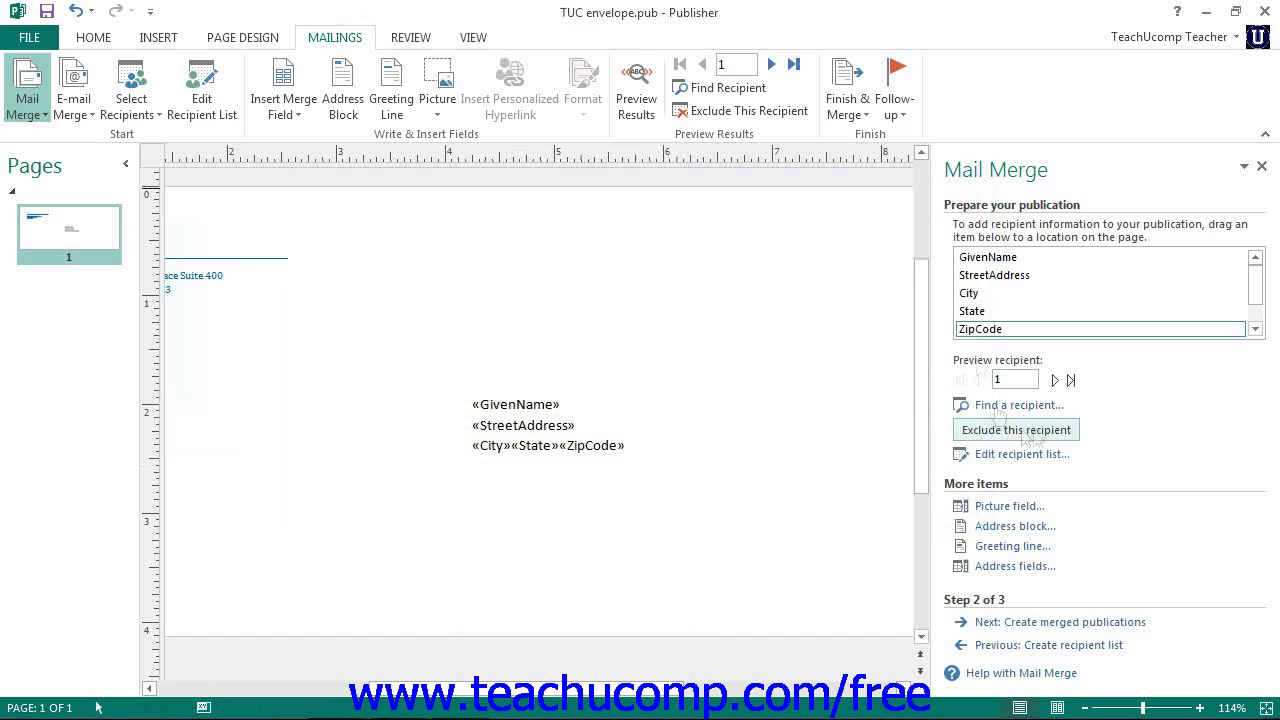
{"action": "left_click", "coordinate": [1030, 550]}
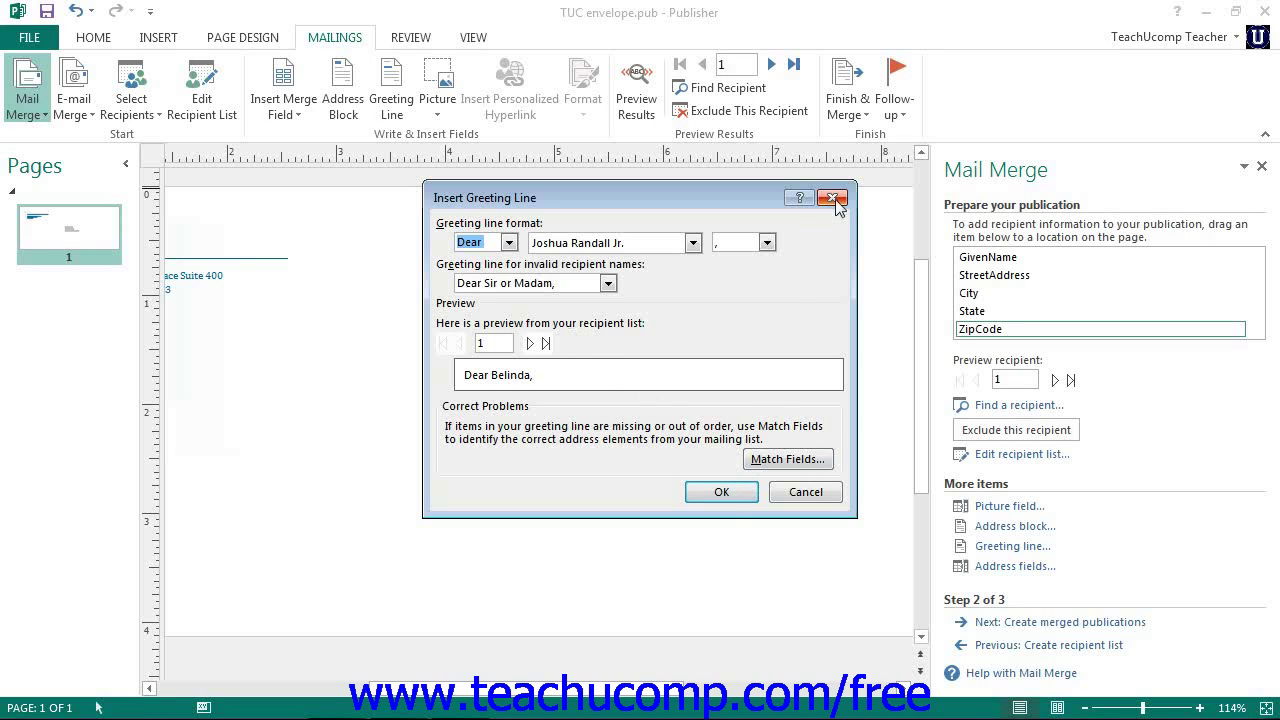
{"action": "left_click", "coordinate": [724, 491]}
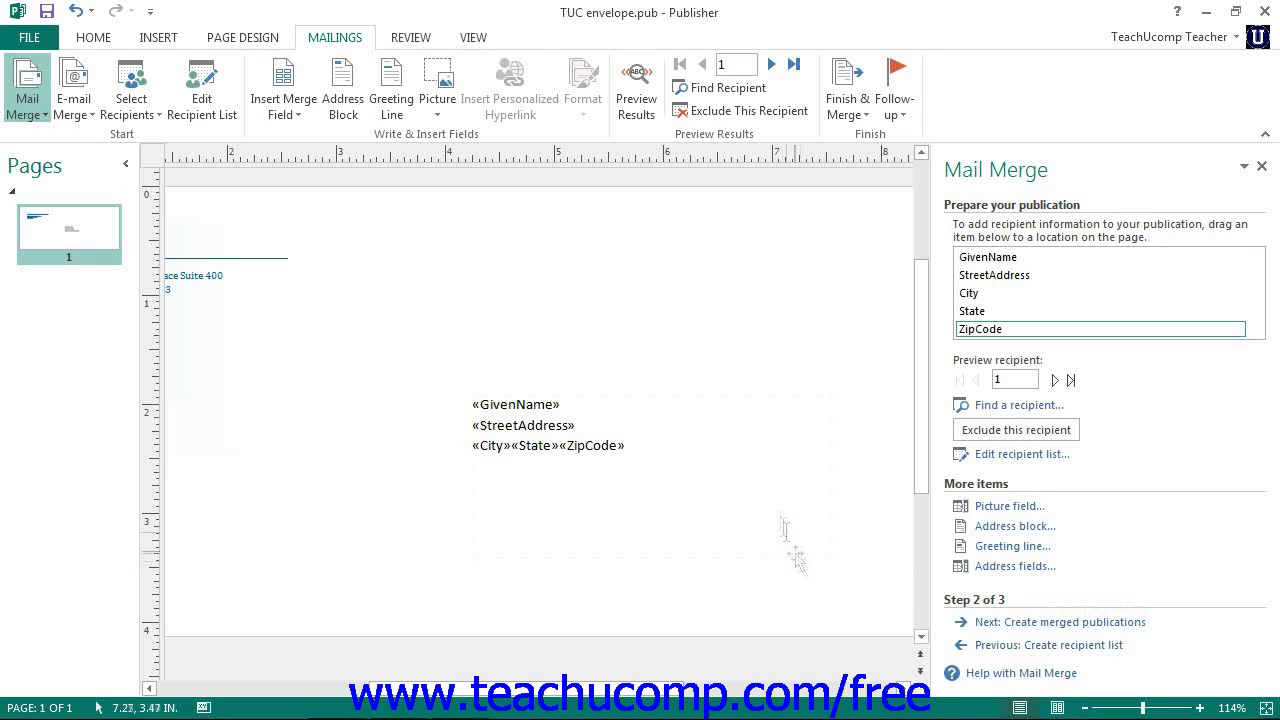
Preview the envelope with real recipient data, advancing to record 3.
{"action": "left_click", "coordinate": [650, 107]}
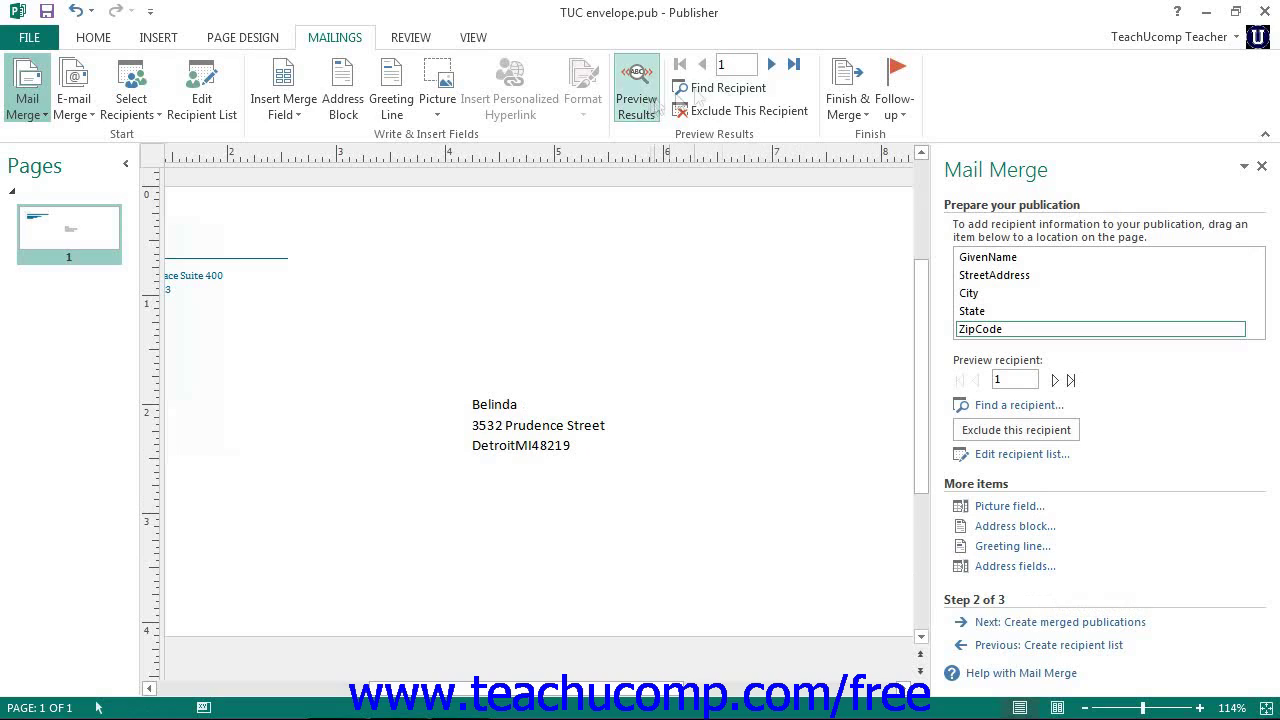
{"action": "left_click", "coordinate": [771, 64]}
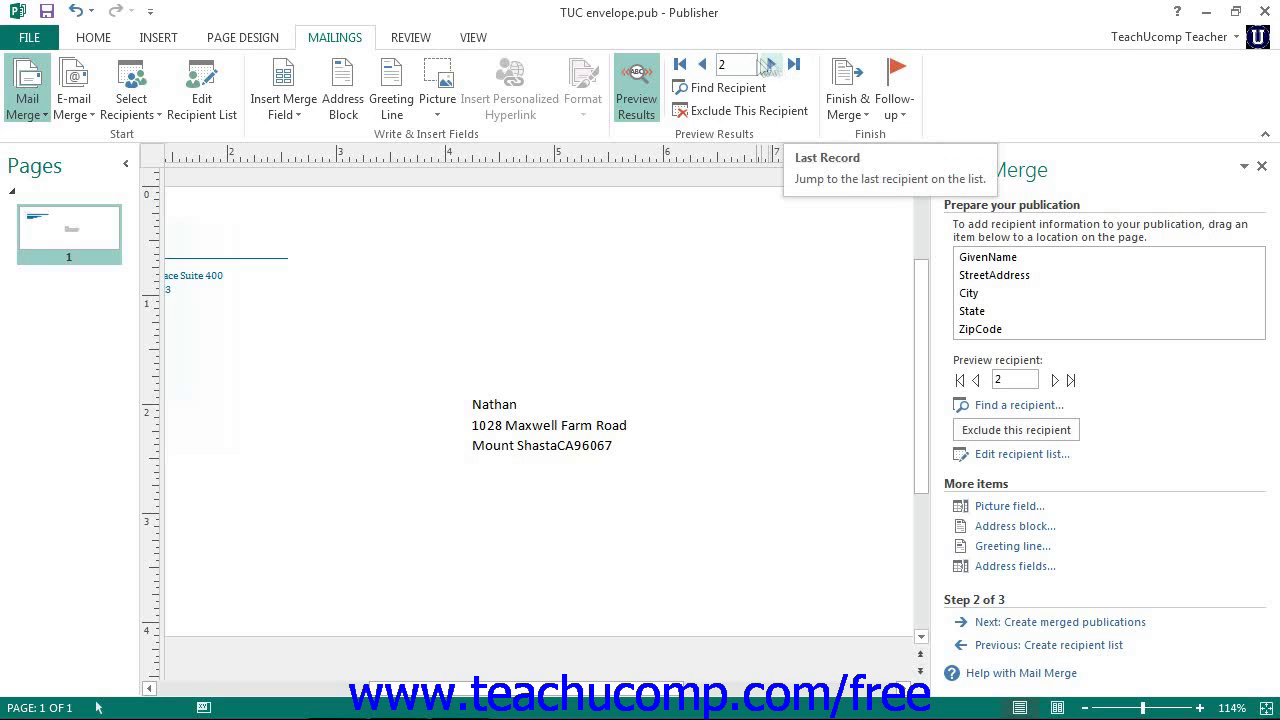
{"action": "left_click", "coordinate": [770, 66]}
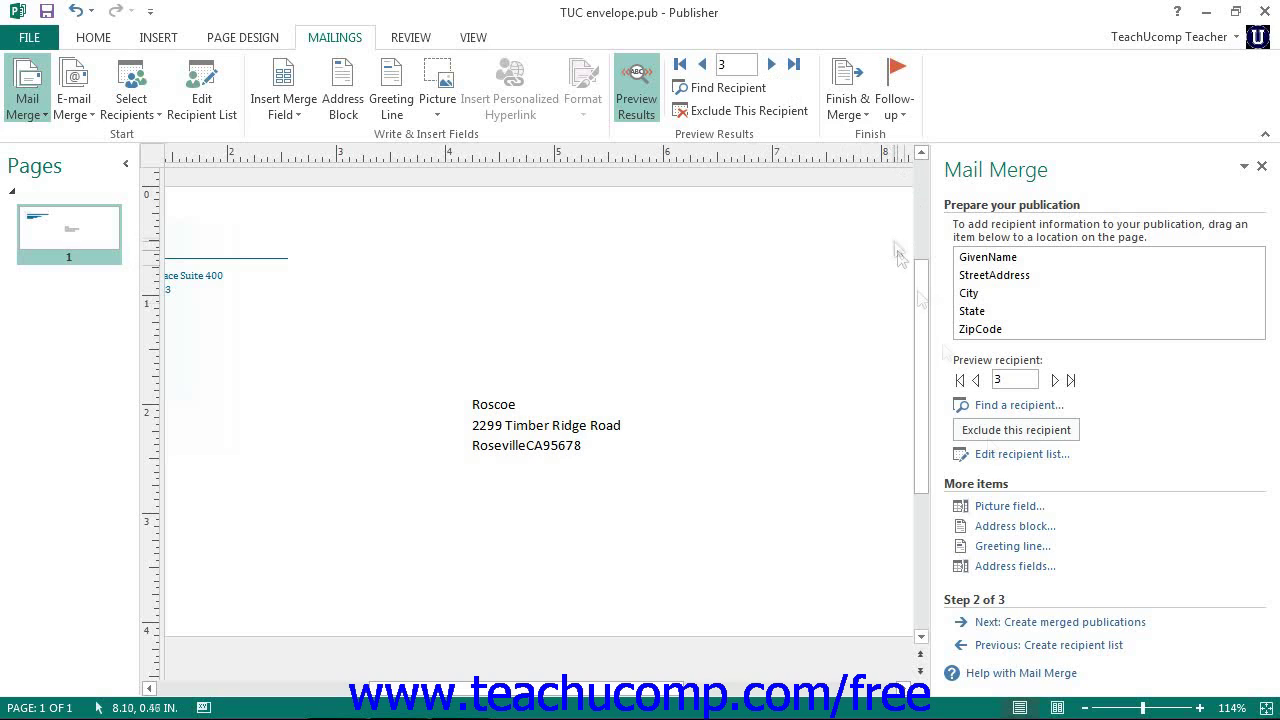
Advance the wizard to step 3 of 3 to create merged publications.
{"action": "left_click", "coordinate": [1055, 624]}
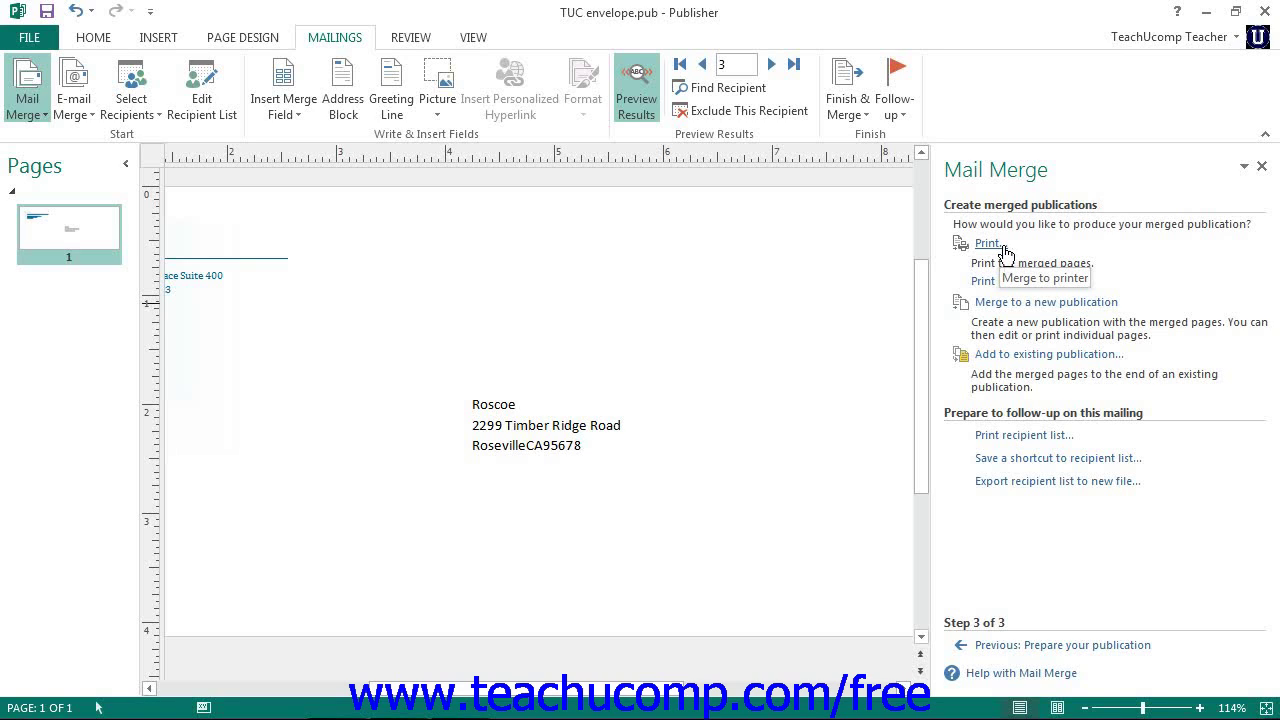
{"action": "left_click", "coordinate": [1034, 305]}
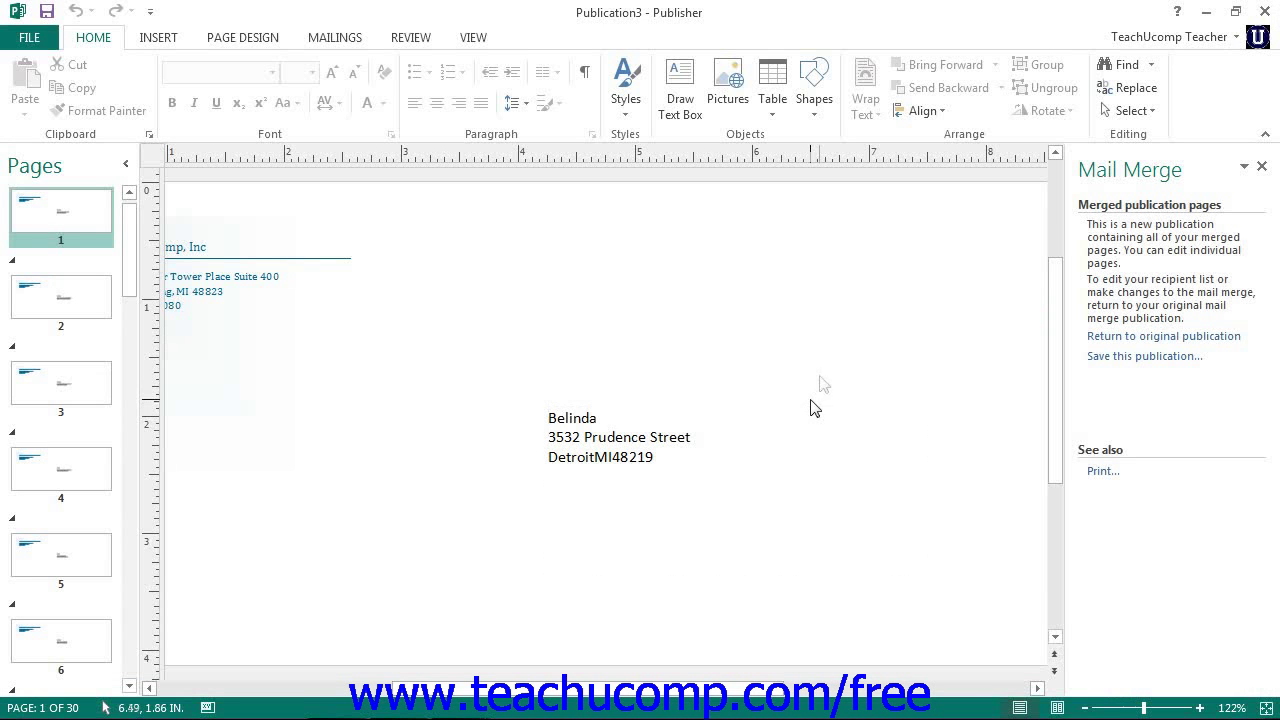
{"action": "left_click", "coordinate": [1263, 12]}
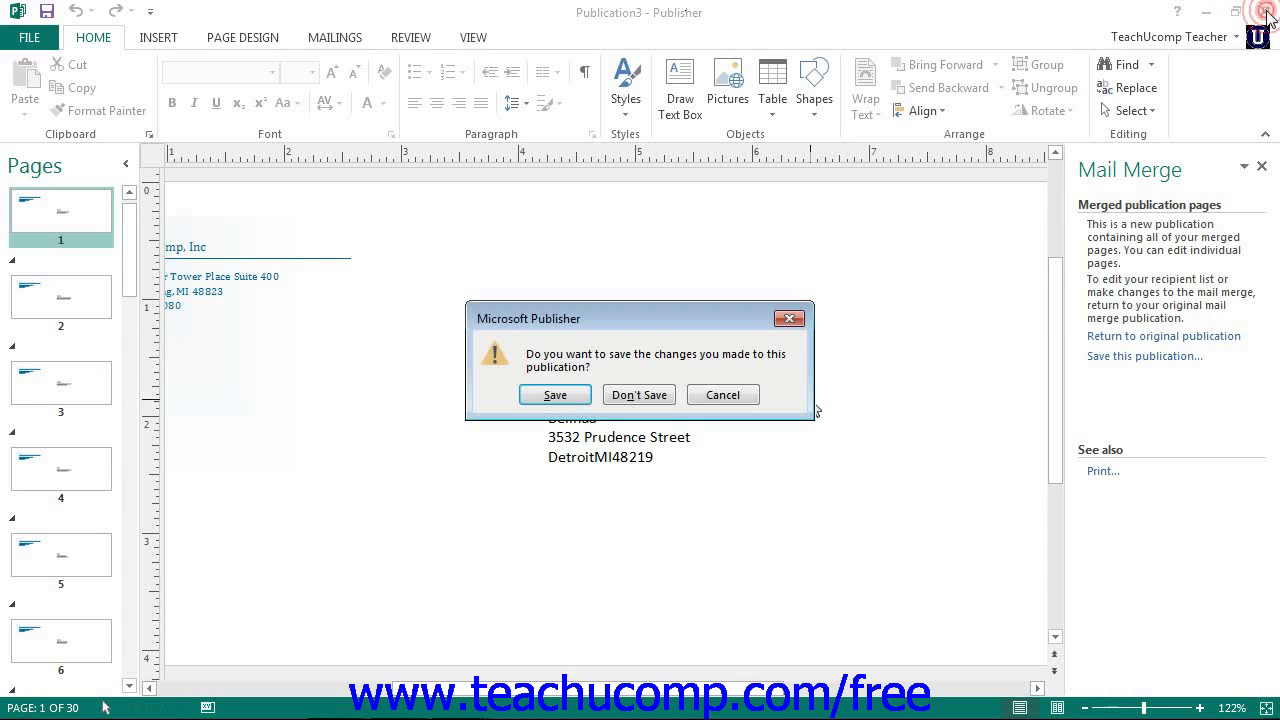
{"action": "left_click", "coordinate": [673, 404]}
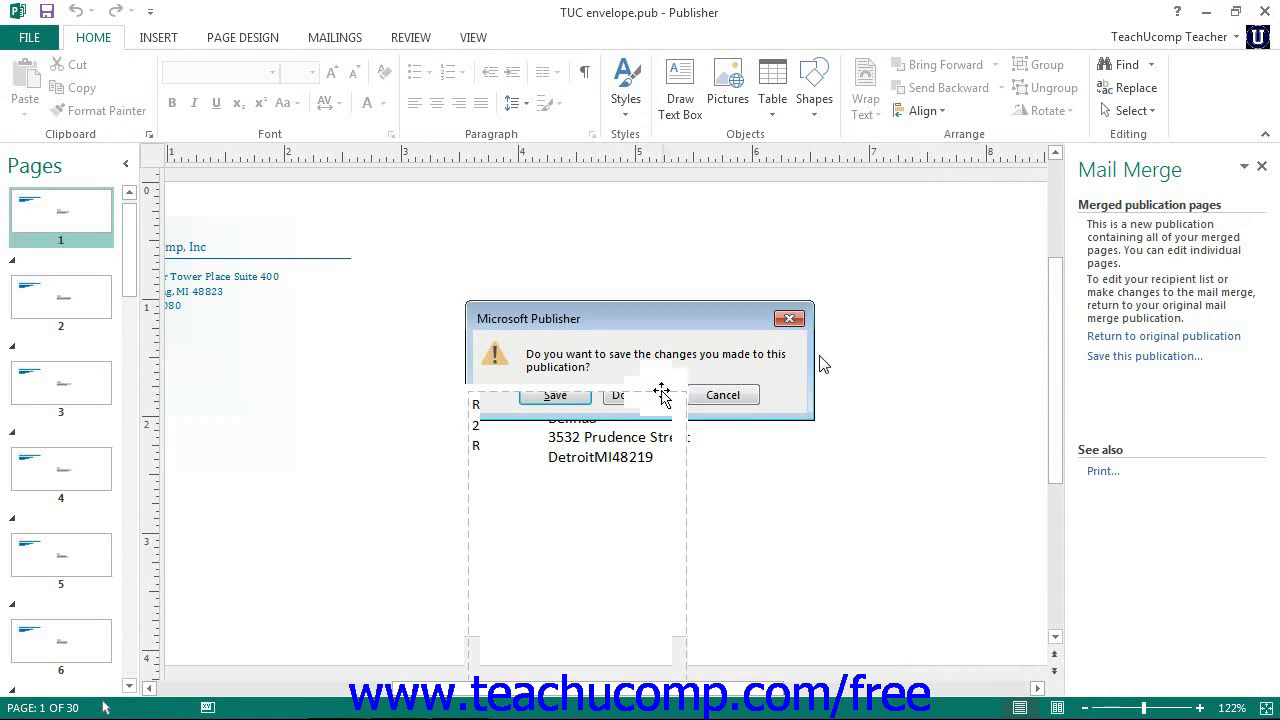